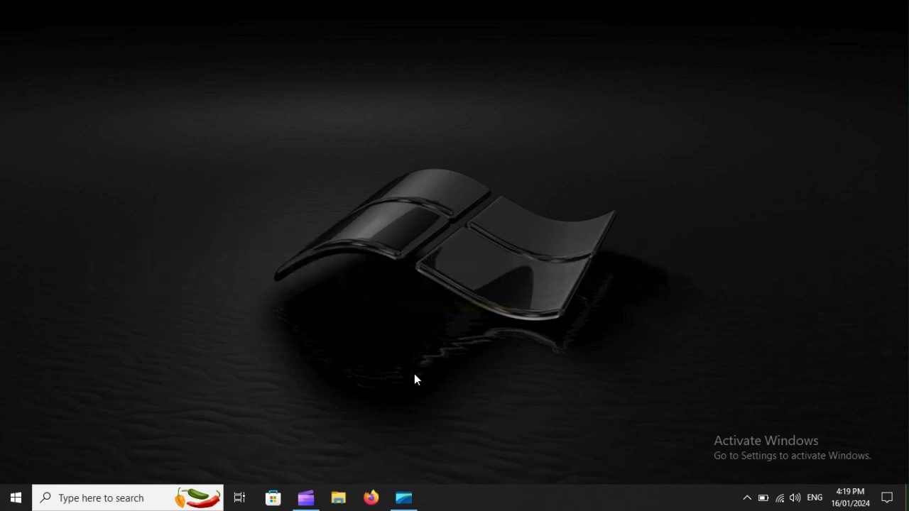
# Search the taskbar for 'Device Manager' and launch it
pyautogui.click(82, 498)
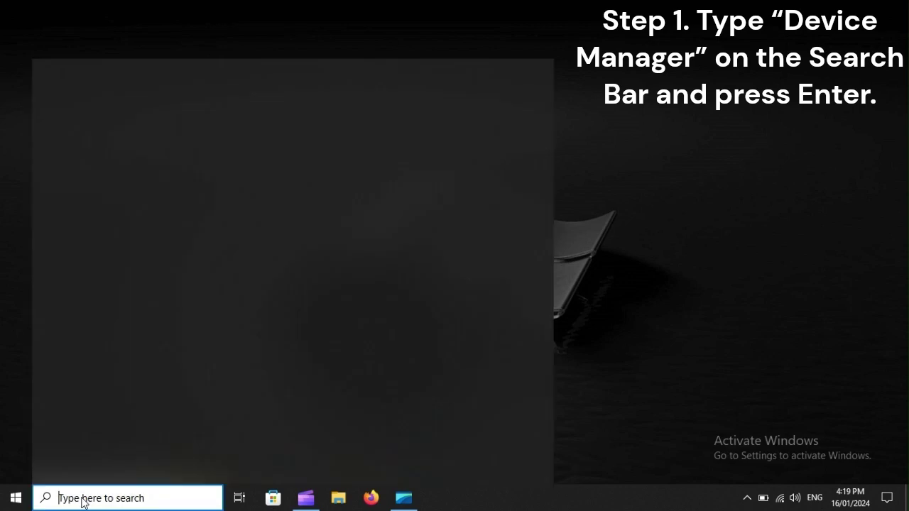
pyautogui.write('Devi')
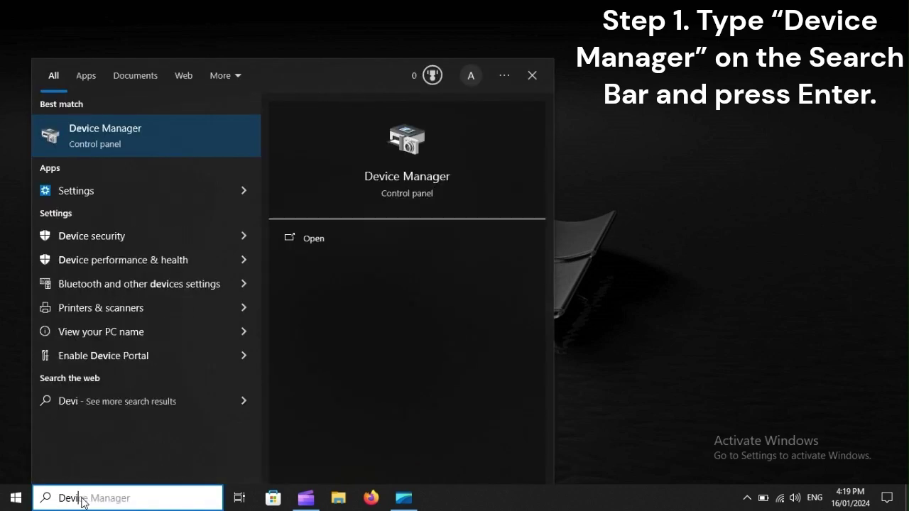
pyautogui.write('ce Ma')
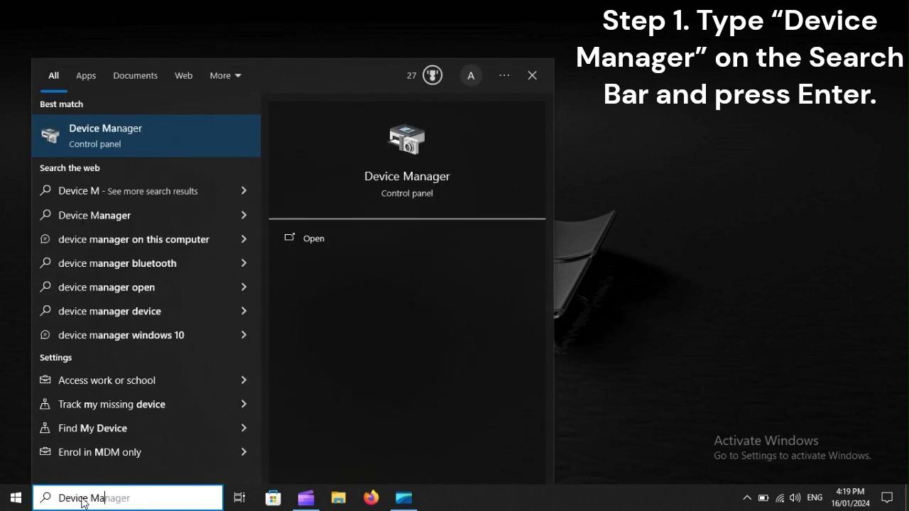
pyautogui.write('nager')
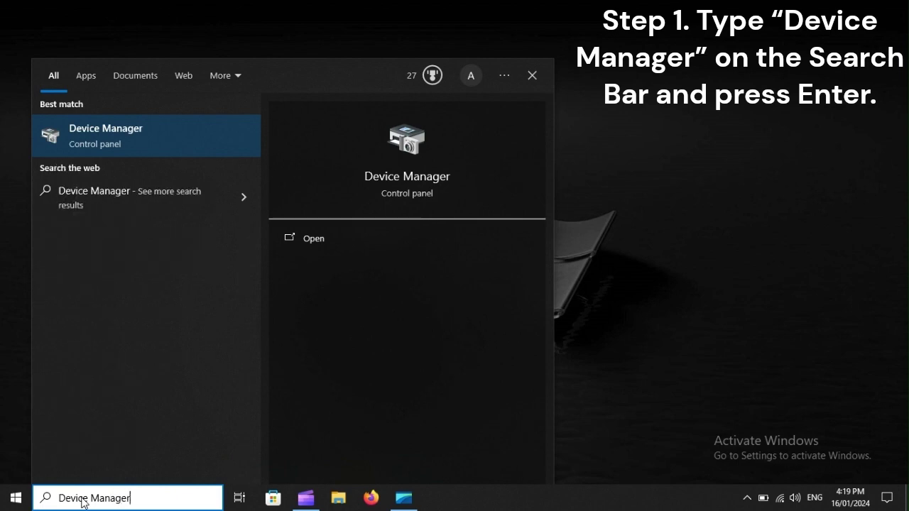
pyautogui.press('Return')
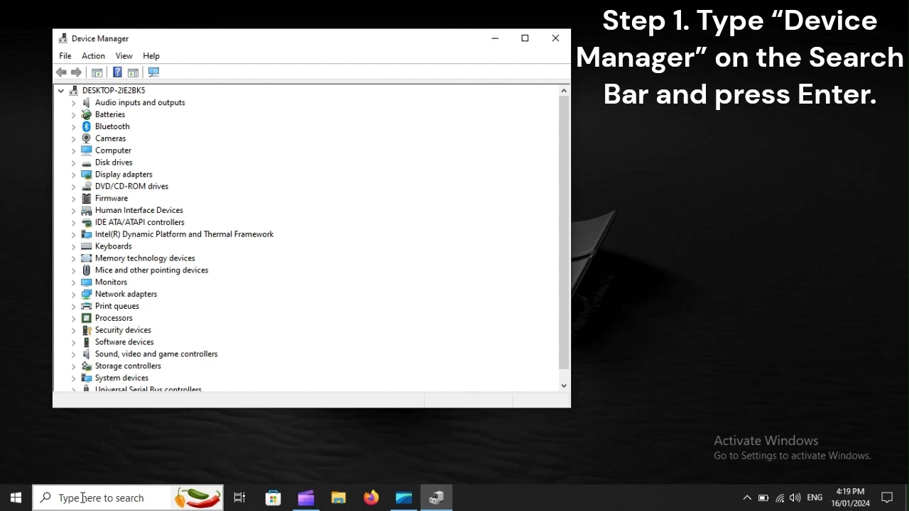
# Start the Update driver wizard for Intel(R) HD Graphics 510 under Display adapters
pyautogui.click(128, 174)
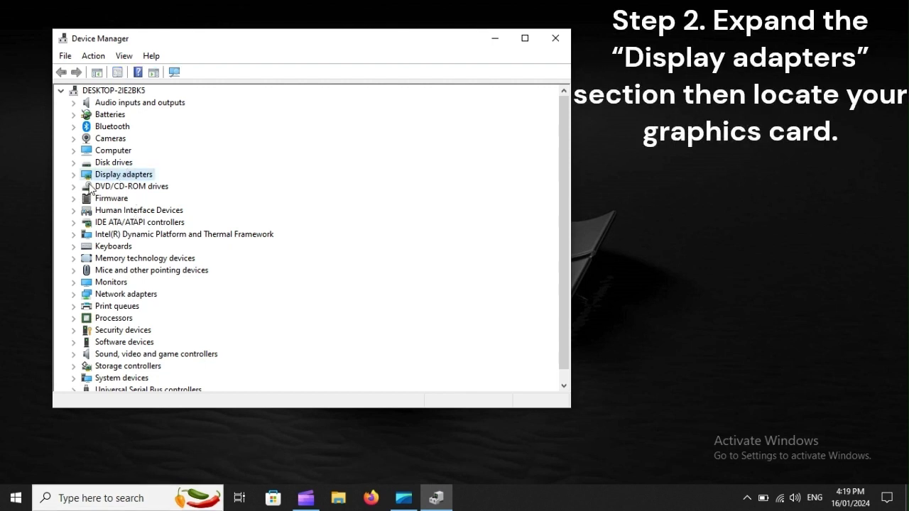
pyautogui.click(74, 174)
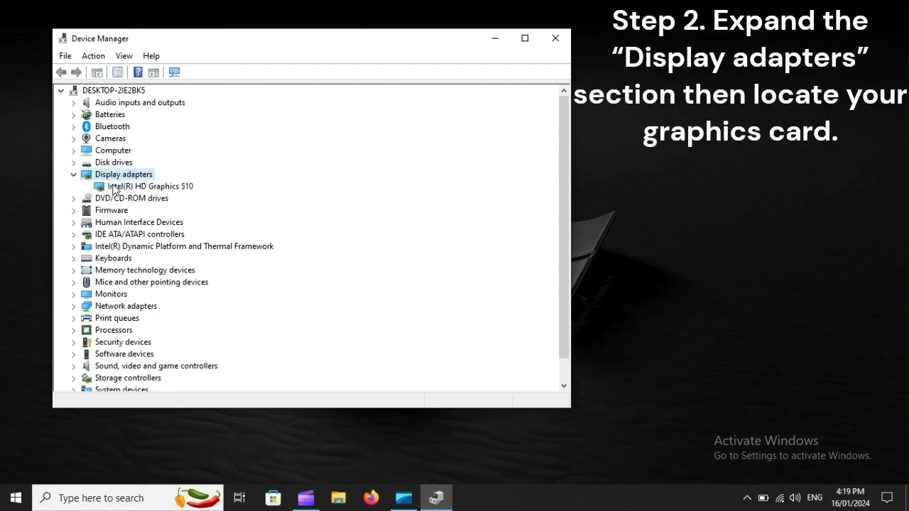
pyautogui.click(111, 186)
pyautogui.rightClick(112, 184)
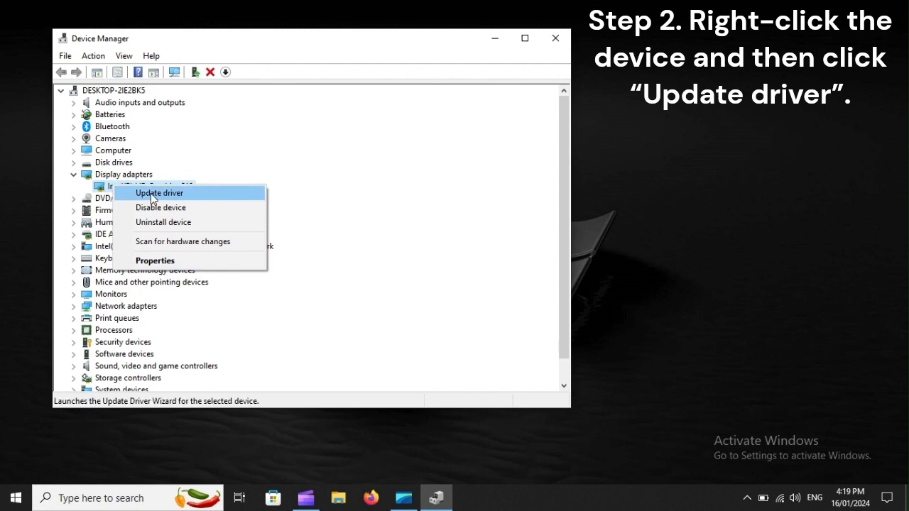
pyautogui.click(215, 195)
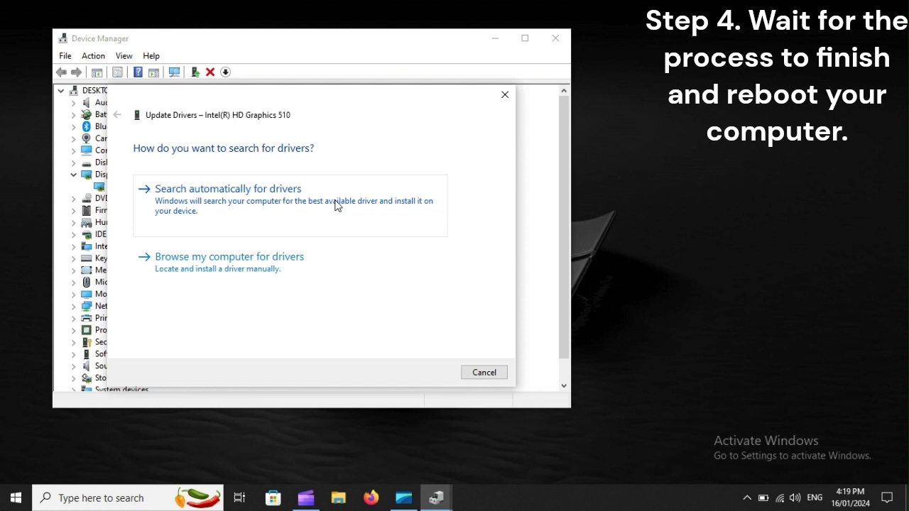
# Restart Windows from the Start menu's power options
pyautogui.click(17, 494)
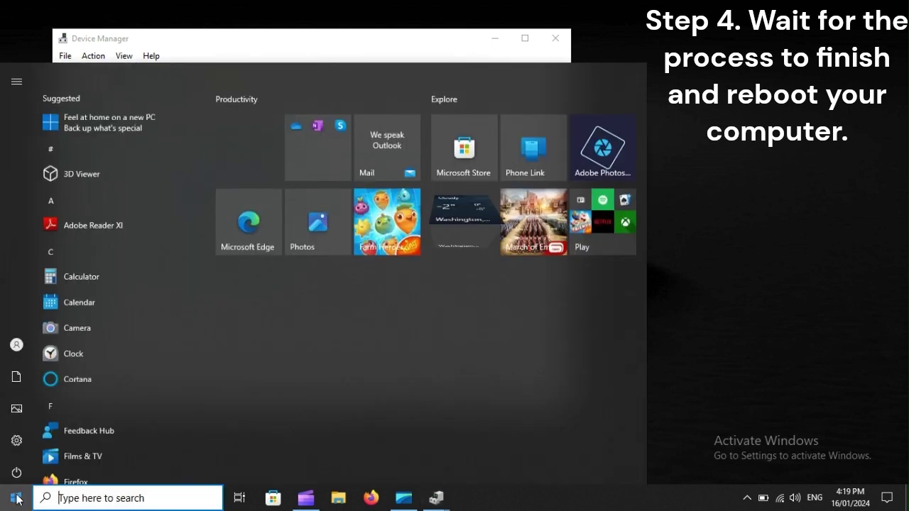
pyautogui.click(16, 469)
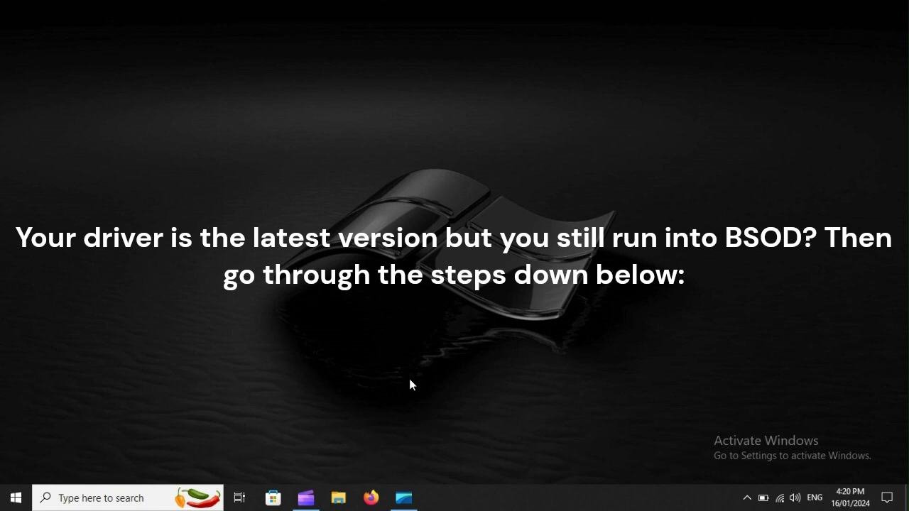
# Search the taskbar for 'Device Manager' again and launch it
pyautogui.click(79, 490)
pyautogui.write('D')
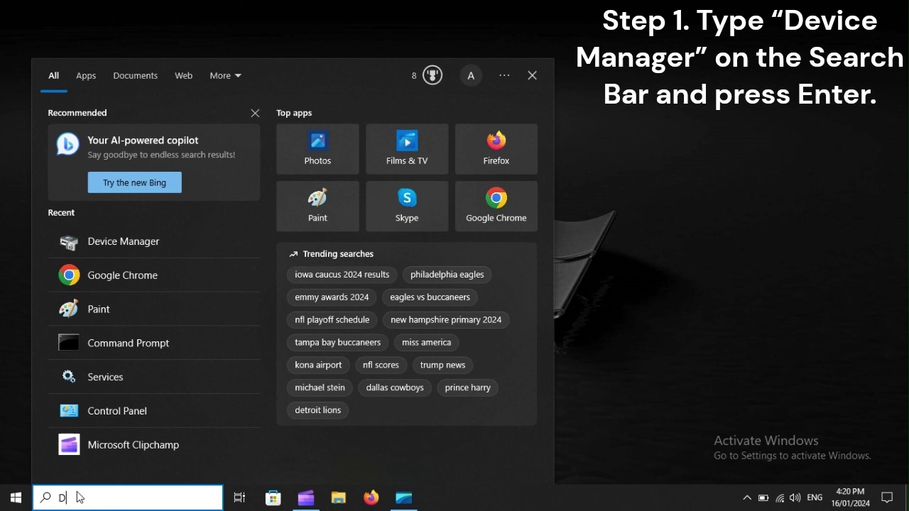
pyautogui.write('evice ')
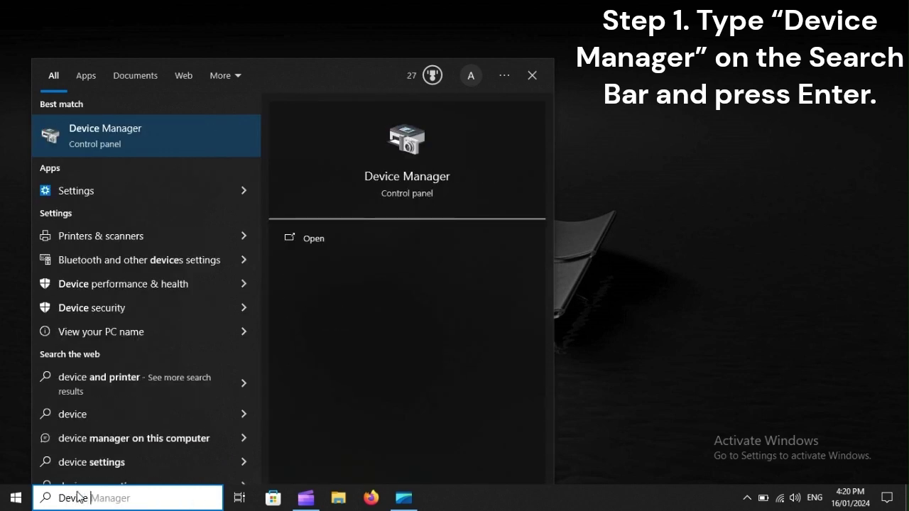
pyautogui.write('Manag')
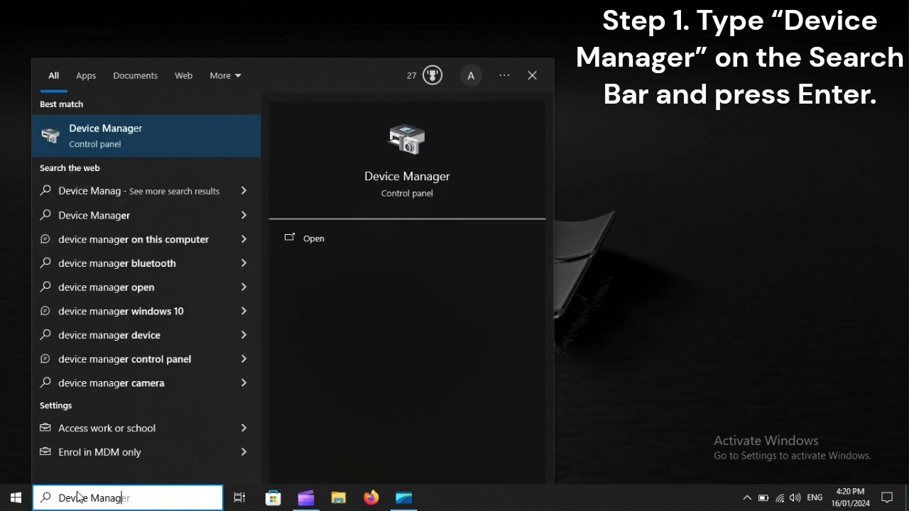
pyautogui.write('er')
pyautogui.press('Return')
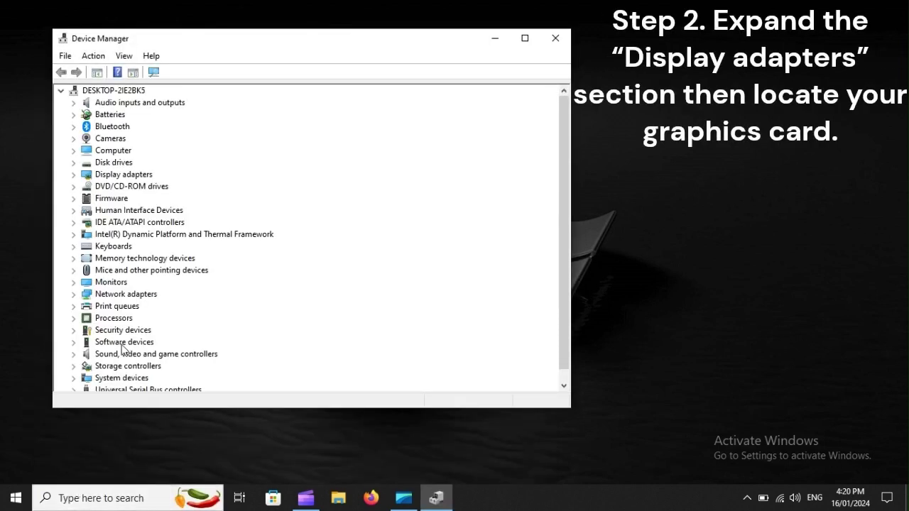
# Uninstall the Intel(R) HD Graphics 510 adapter, then bring up Start's power options to restart
pyautogui.click(135, 178)
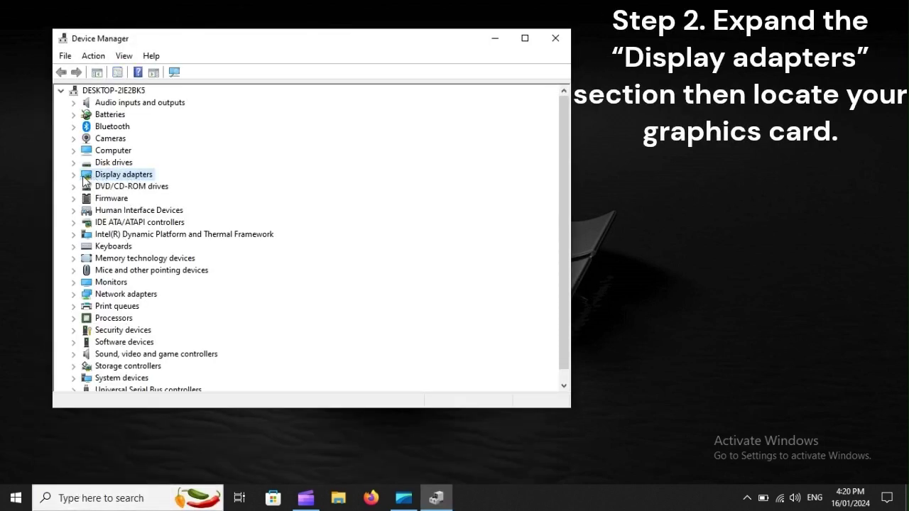
pyautogui.click(73, 174)
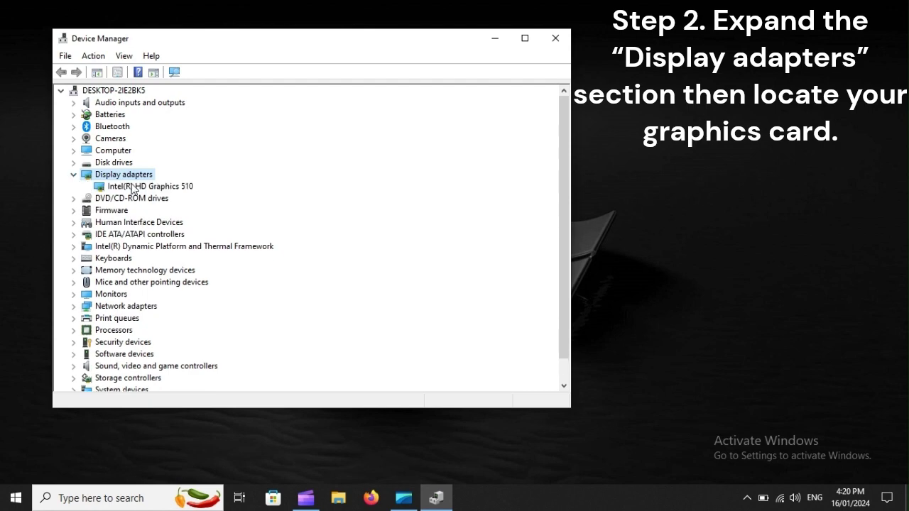
pyautogui.rightClick(133, 186)
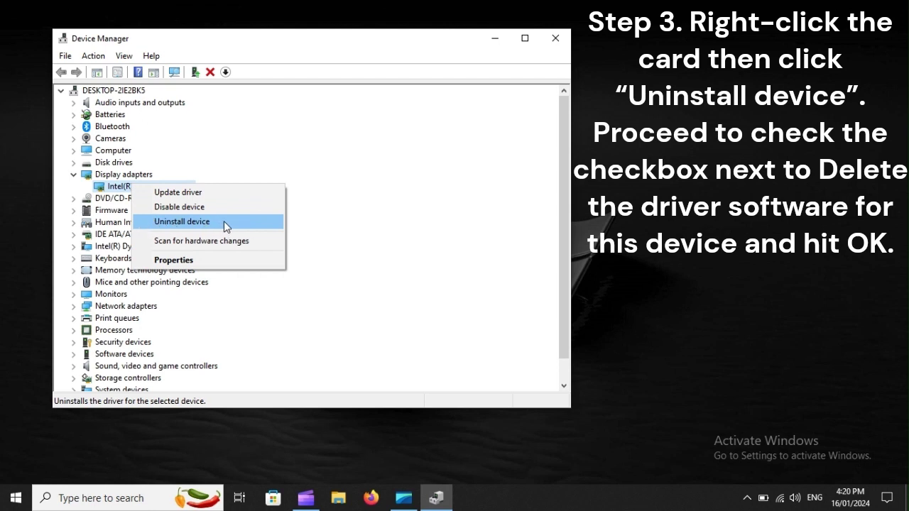
pyautogui.click(224, 221)
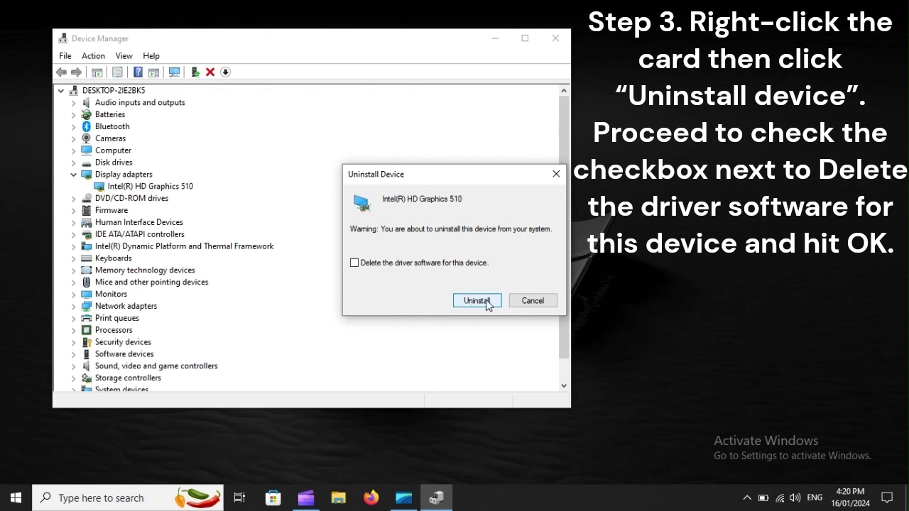
pyautogui.click(17, 500)
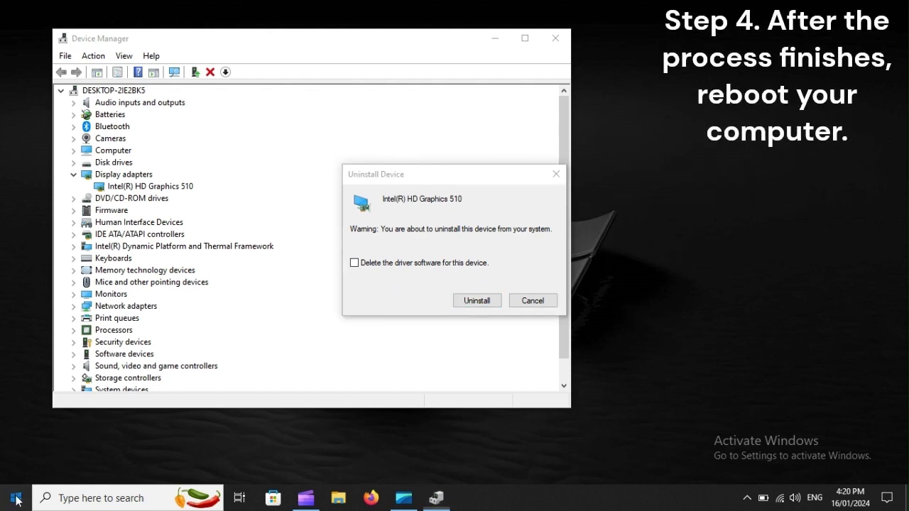
pyautogui.click(16, 468)
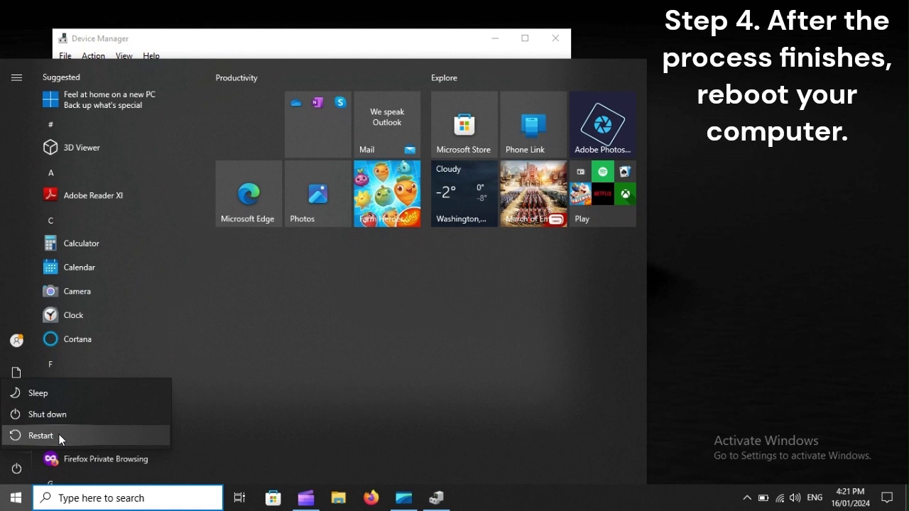